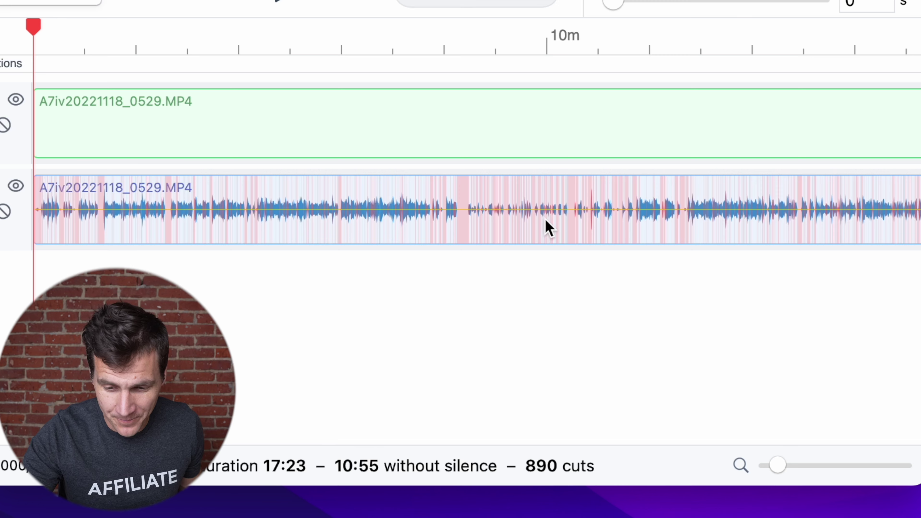
key("=")
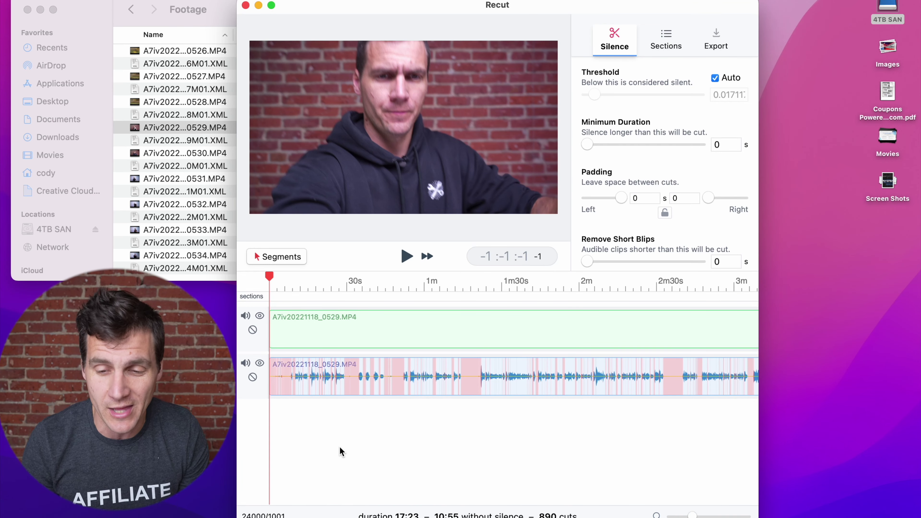
left_click(722, 38)
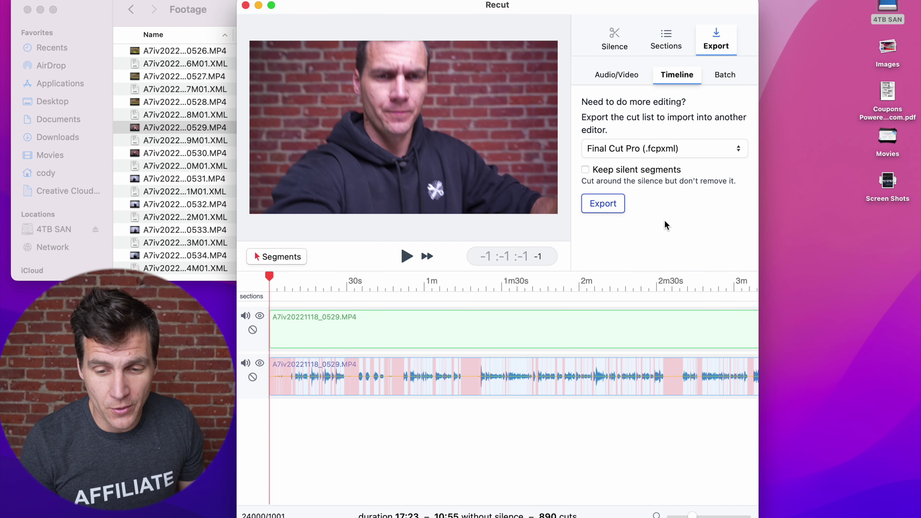
Step: Export the timeline as recut tutorial.fcpxml to the Desktop and open the project in Final Cut Pro
left_click(603, 203)
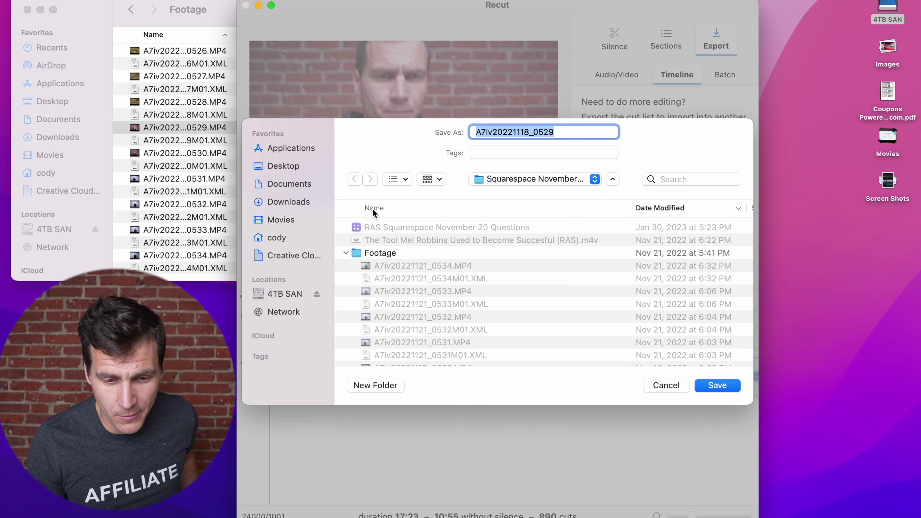
left_click(284, 166)
key("Return")
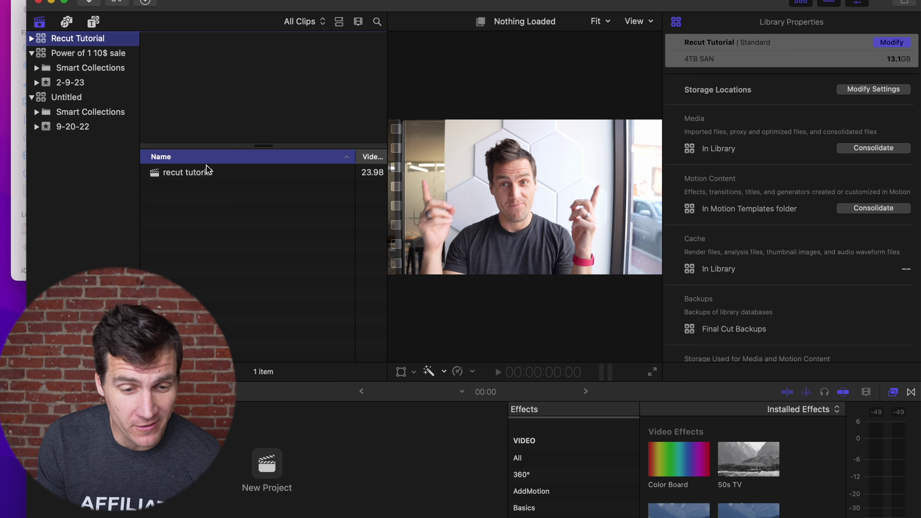
left_click(186, 173)
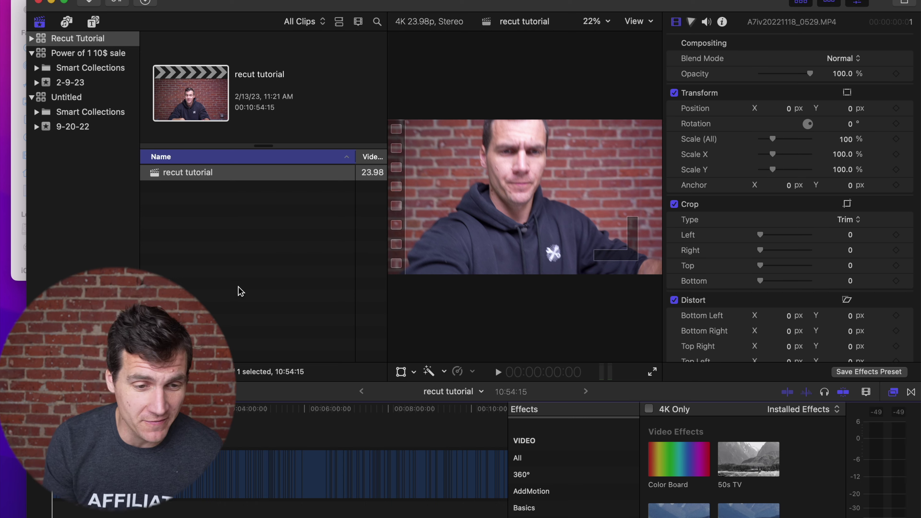
Step: Zoom the Final Cut Pro timeline in closely on the short silence-cut clips
key("super+equal")
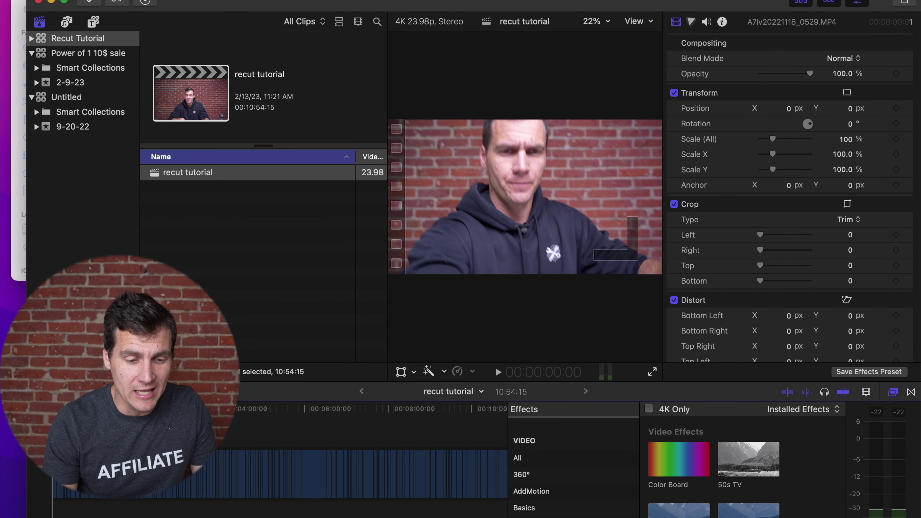
key("equal")
key("equal")
key("equal")
key("equal")
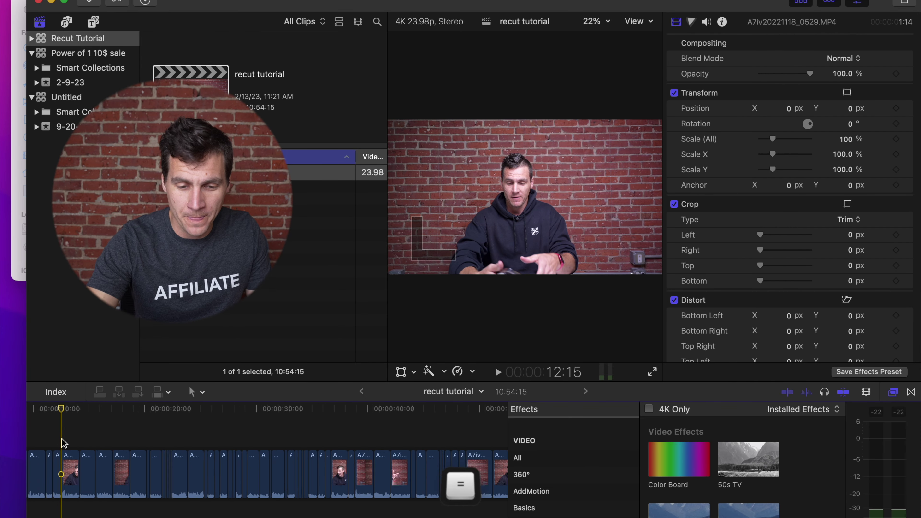
key("equal")
key("equal")
key("equal")
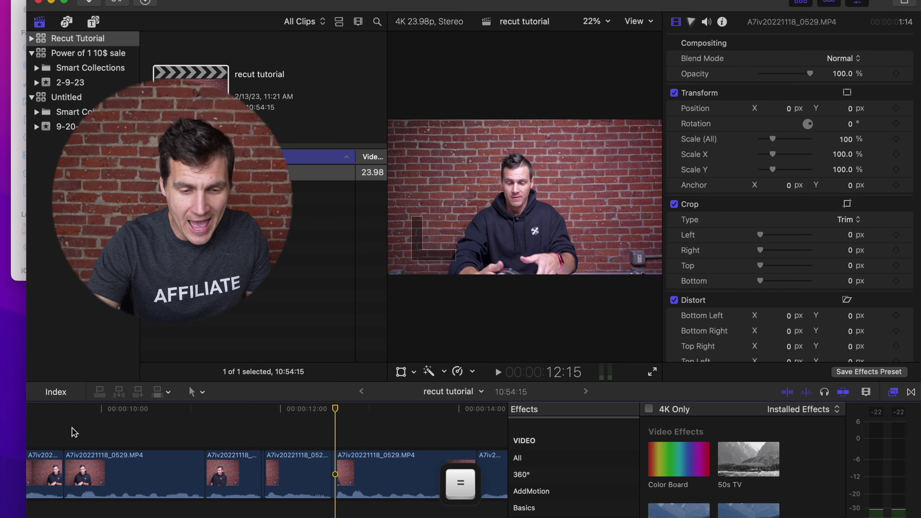
key("equal")
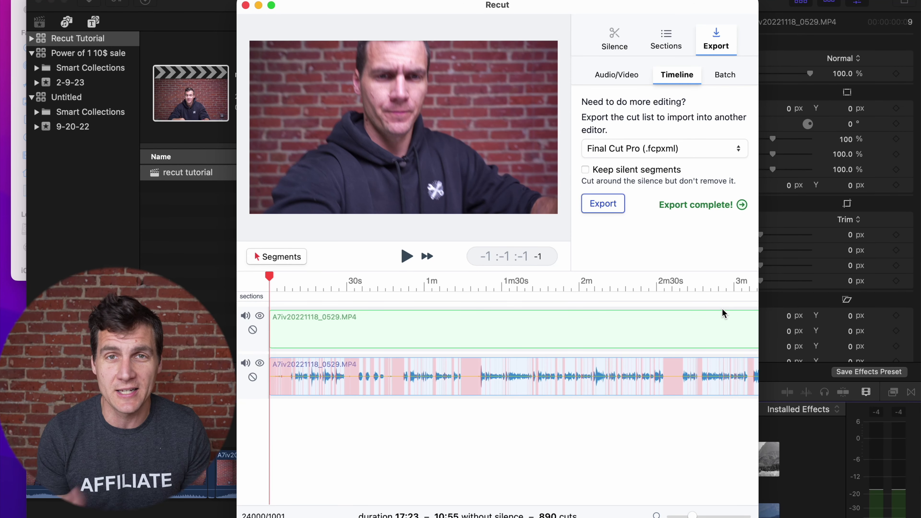
Step: Zoom in on the waveform and cut out one short spoken section
key("equal")
key("equal")
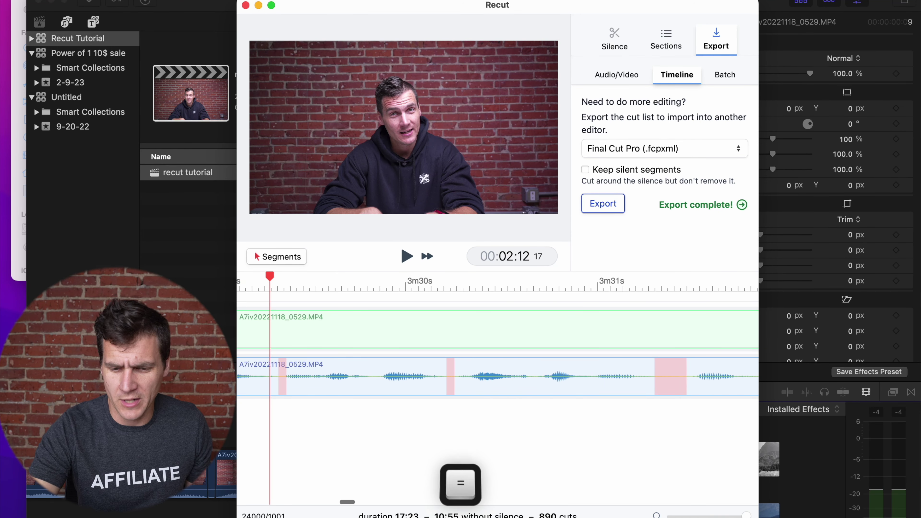
scroll(448, 423, "left", 3)
left_click(457, 391)
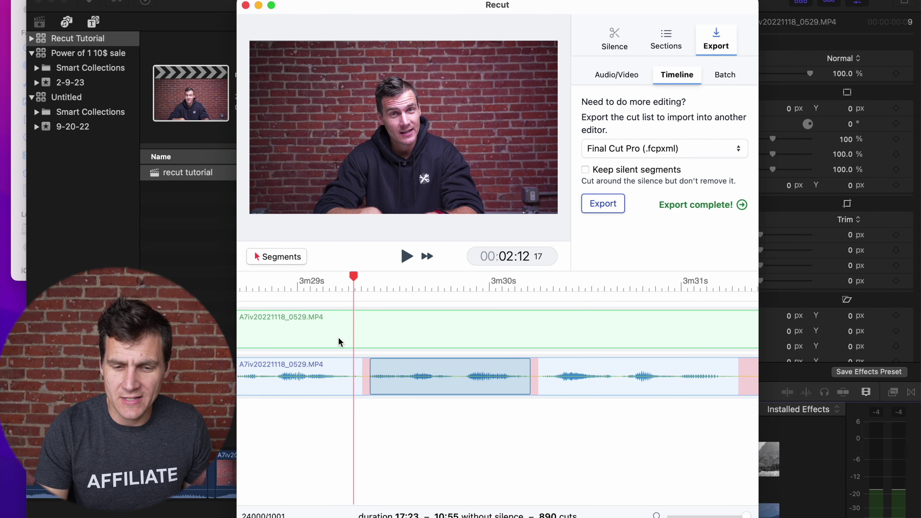
key("Delete")
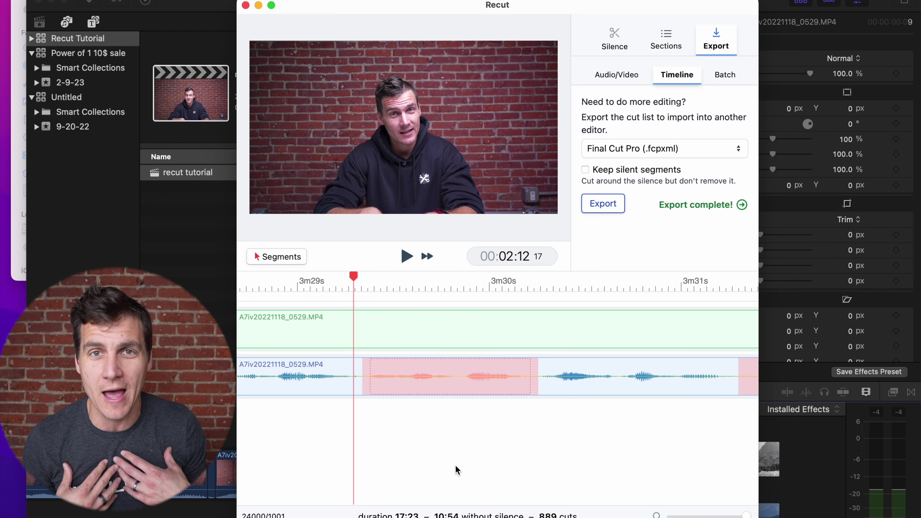
Step: Cut out the speech from about 3m08s to 3m24s
scroll(384, 422, "down", 5)
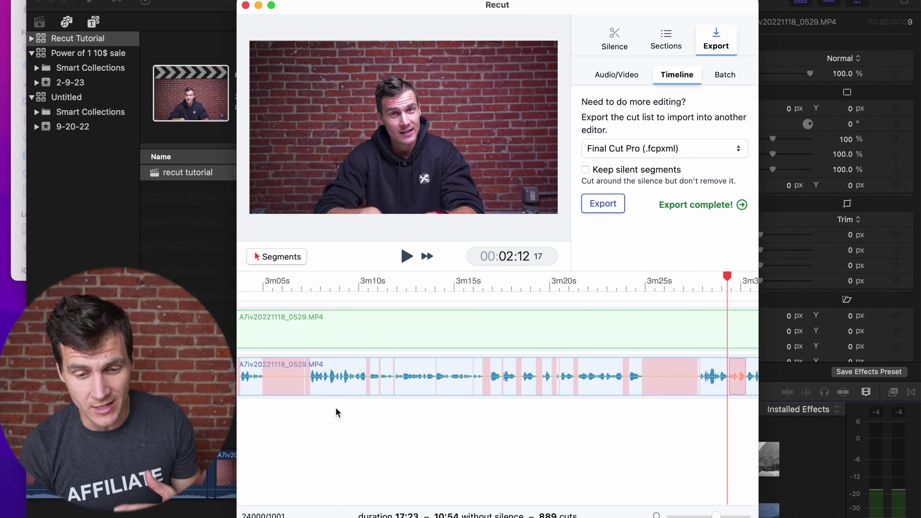
left_click_drag(326, 385, 619, 383)
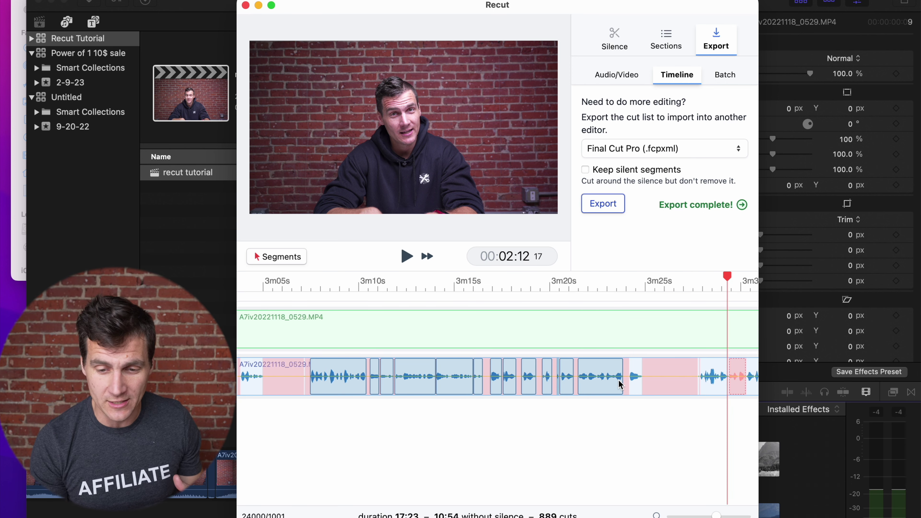
key("BackSpace")
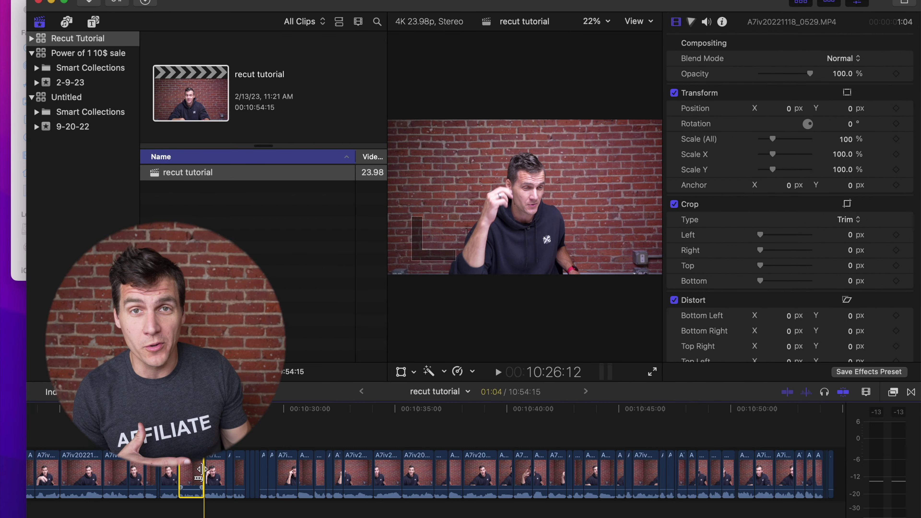
Step: Extend the clip's right edge in the timeline to bring back trimmed footage
left_click_drag(202, 469, 322, 473)
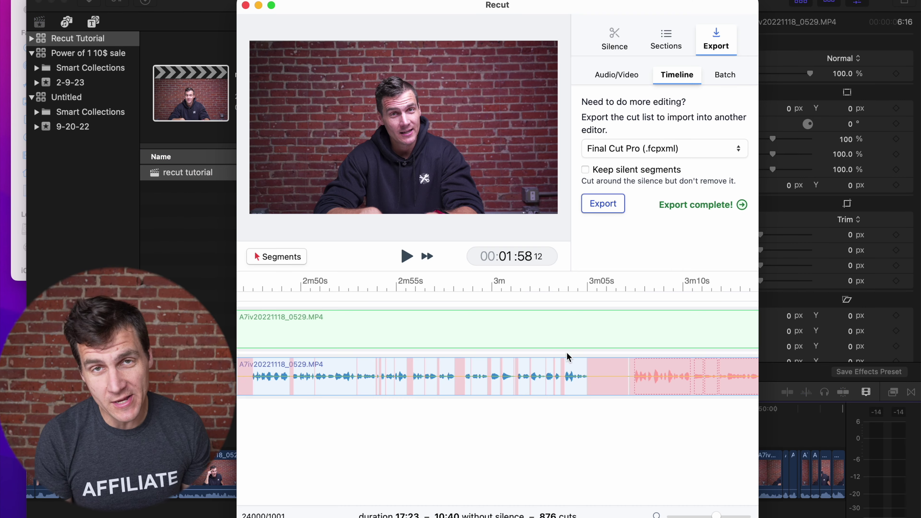
Step: Keep the removed section near 3m05s again (875 cuts, 10:42) and show the silence settings
scroll(580, 377, "right", 5)
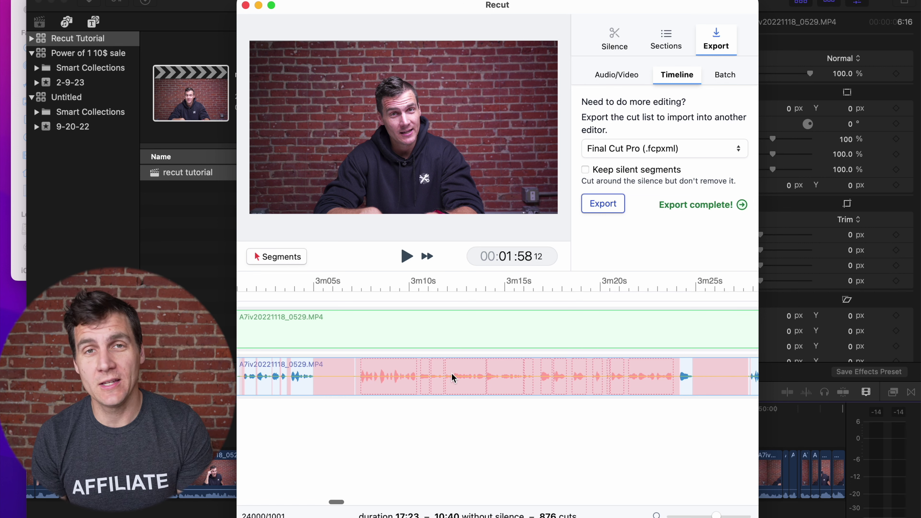
left_click(328, 389)
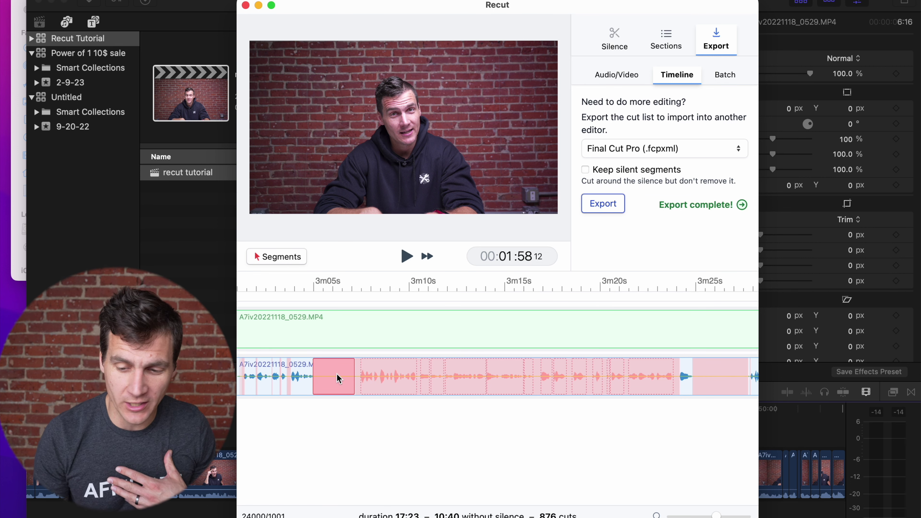
key("BackSpace")
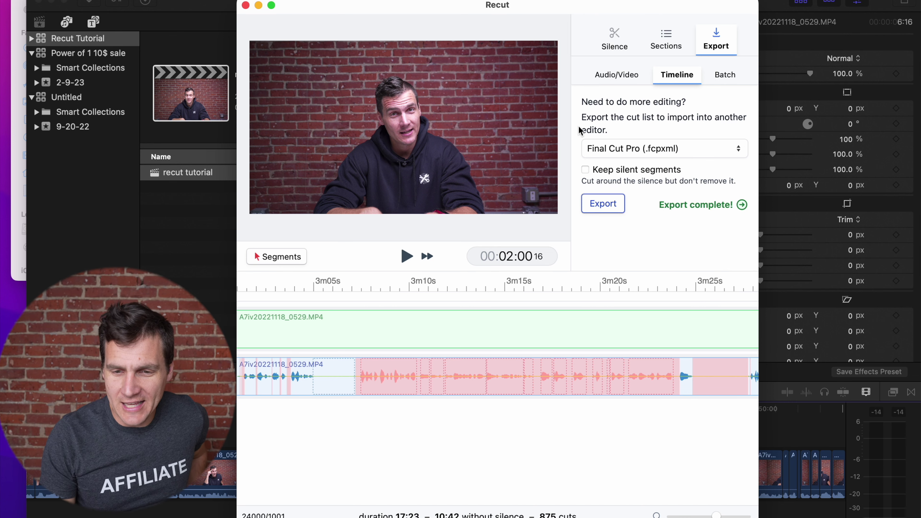
left_click(615, 42)
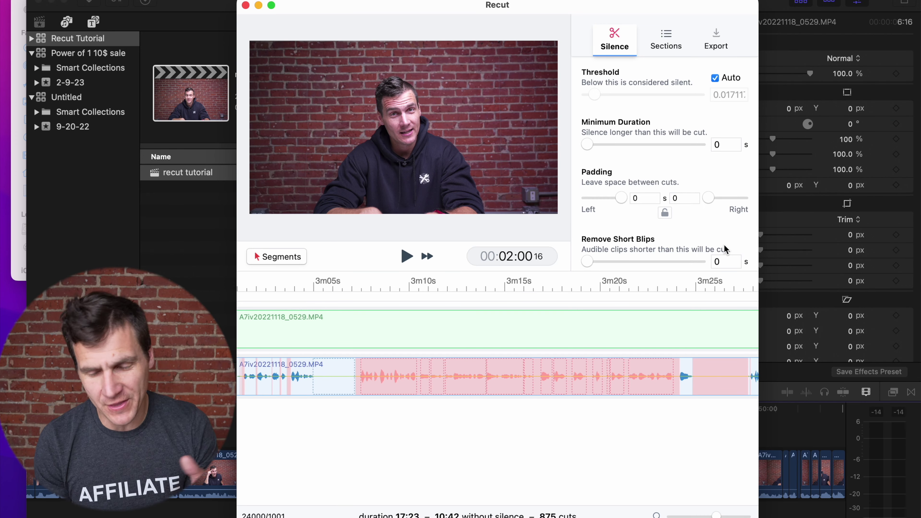
scroll(646, 176, "down", 3)
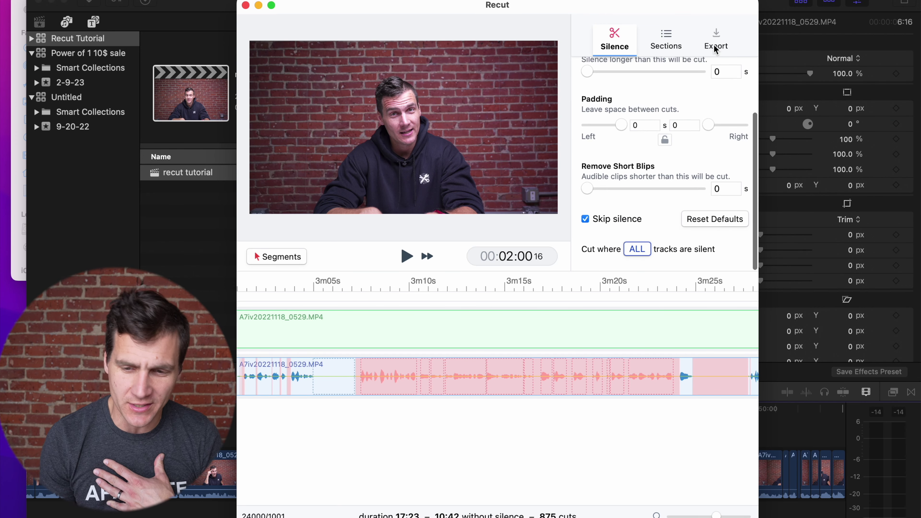
scroll(686, 141, "up", 3)
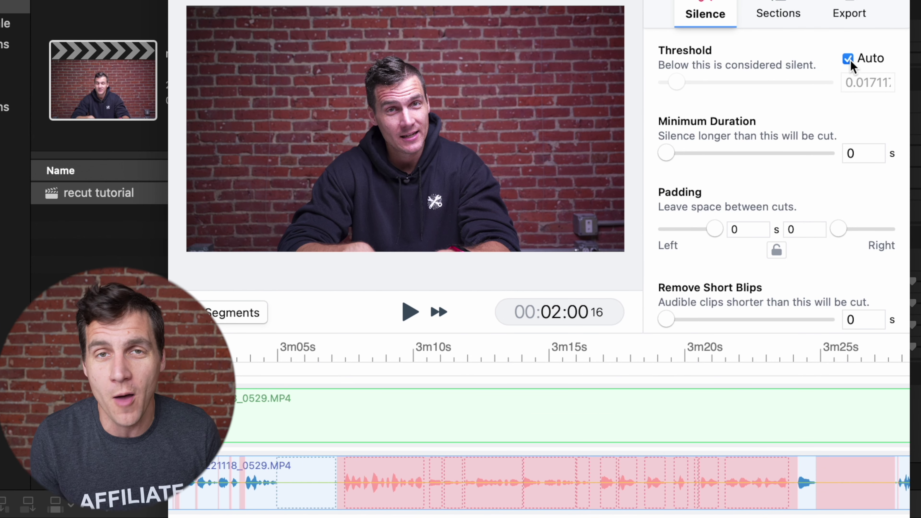
left_click(848, 60)
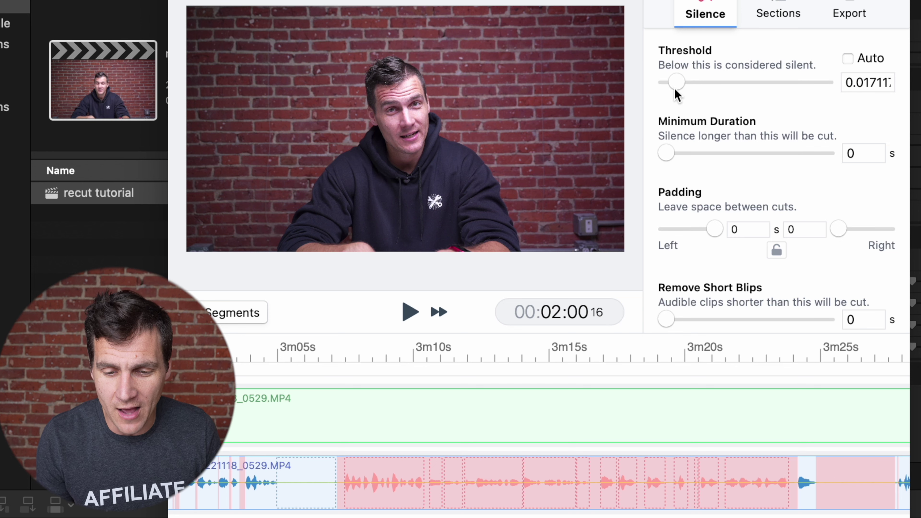
mouse_move(676, 88)
left_mouse_down()
mouse_move(742, 87)
mouse_move(692, 88)
left_mouse_up()
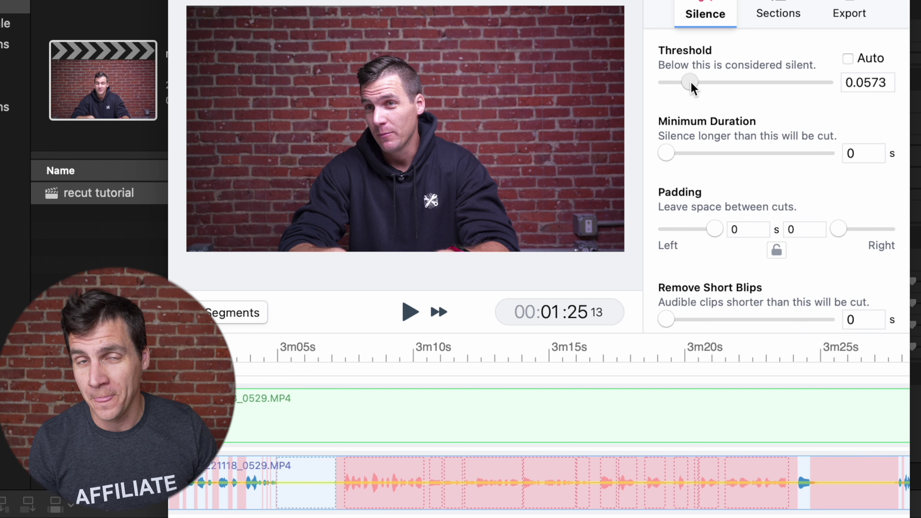
left_click_drag(692, 87, 696, 89)
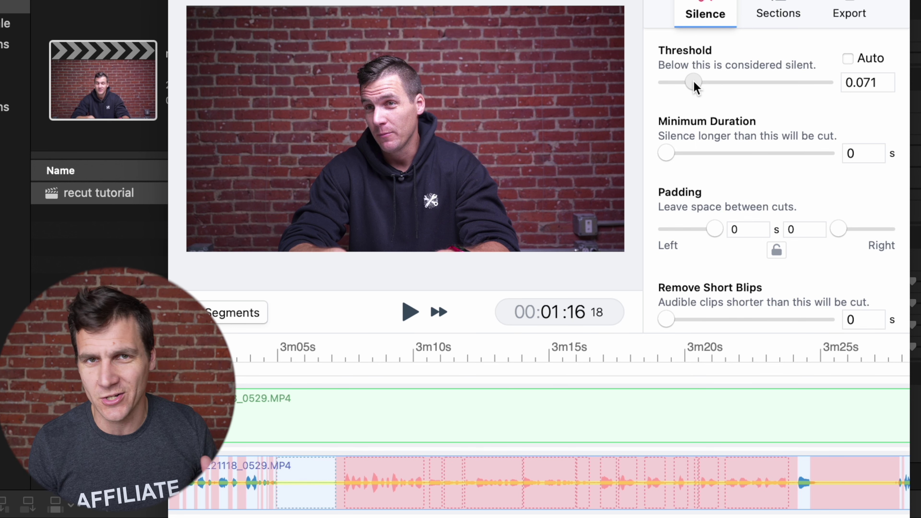
left_click_drag(696, 88, 693, 86)
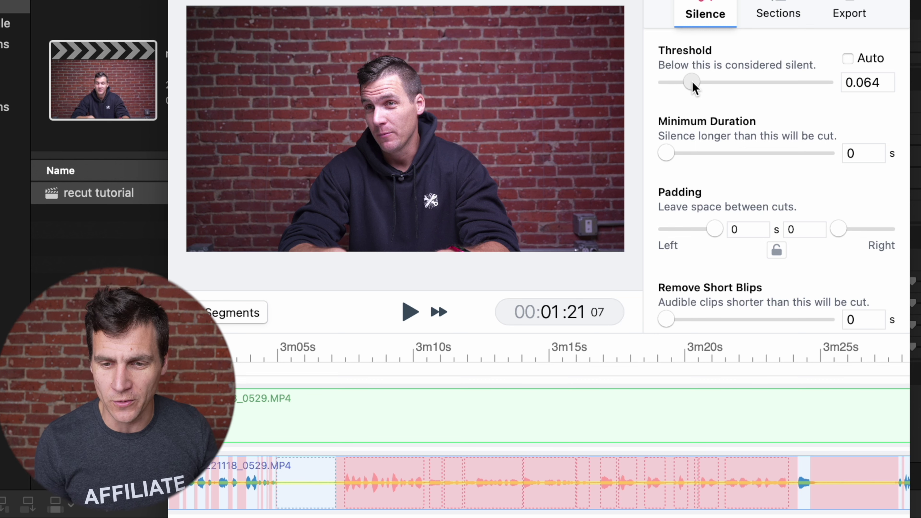
left_click(847, 58)
scroll(746, 123, "down", 2)
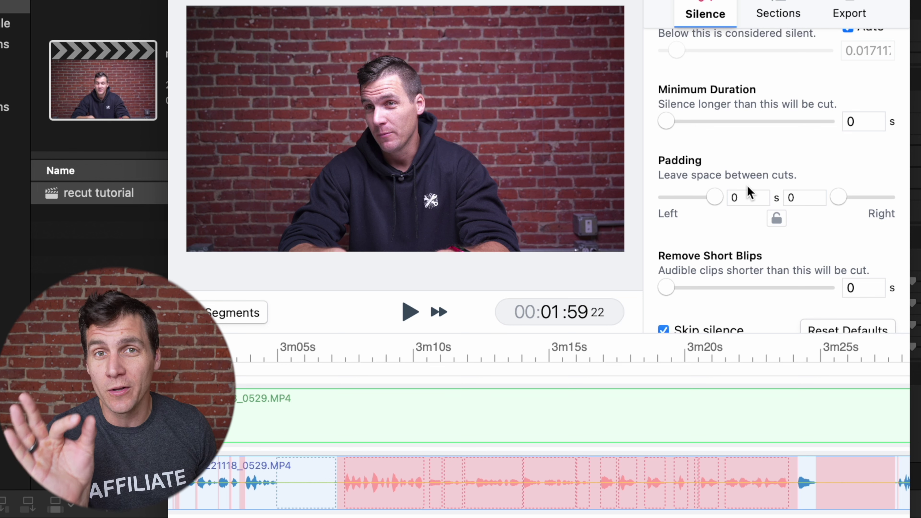
Step: Cut only silences longer than about 0.5 s and remove blips shorter than about 0.12 s
left_click_drag(665, 122, 688, 124)
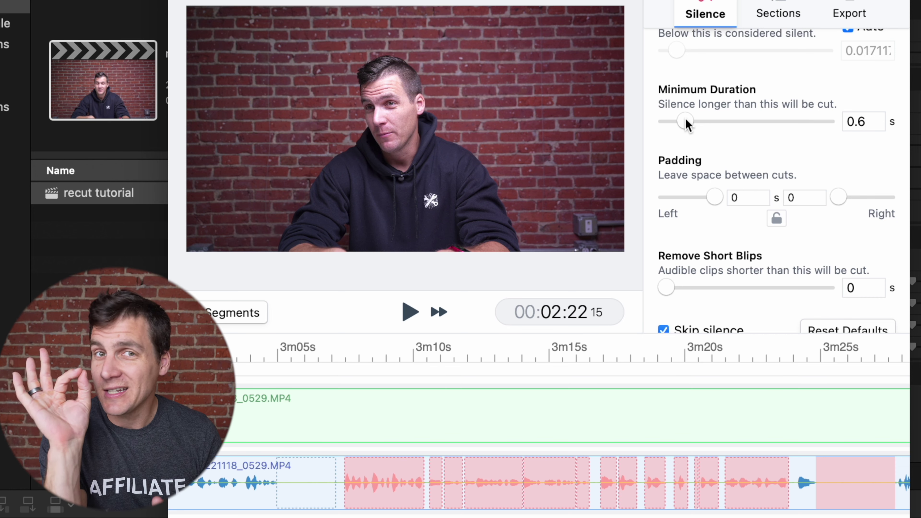
scroll(758, 203, "down", 2)
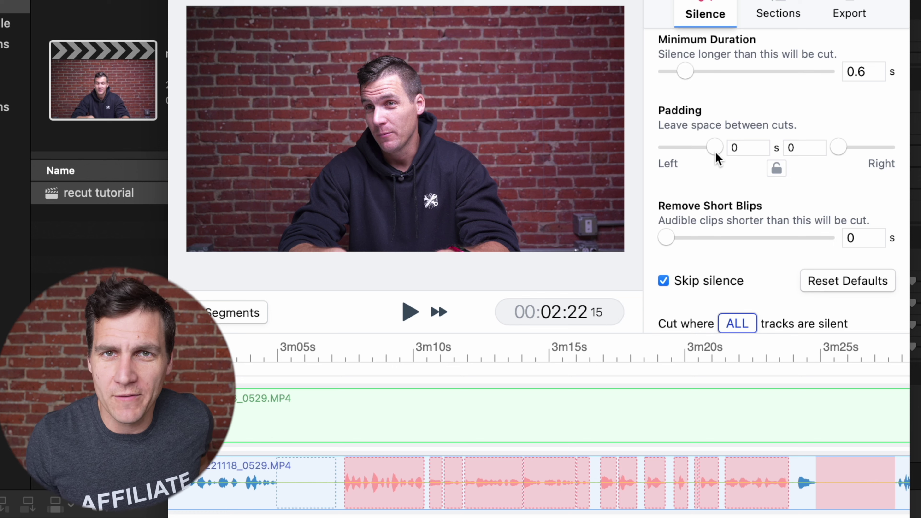
scroll(768, 234, "down", 1)
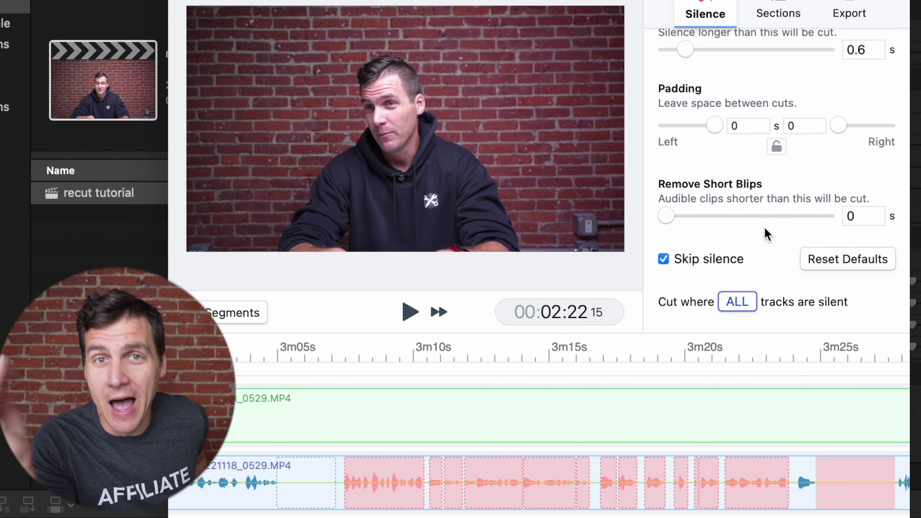
left_click_drag(666, 216, 695, 217)
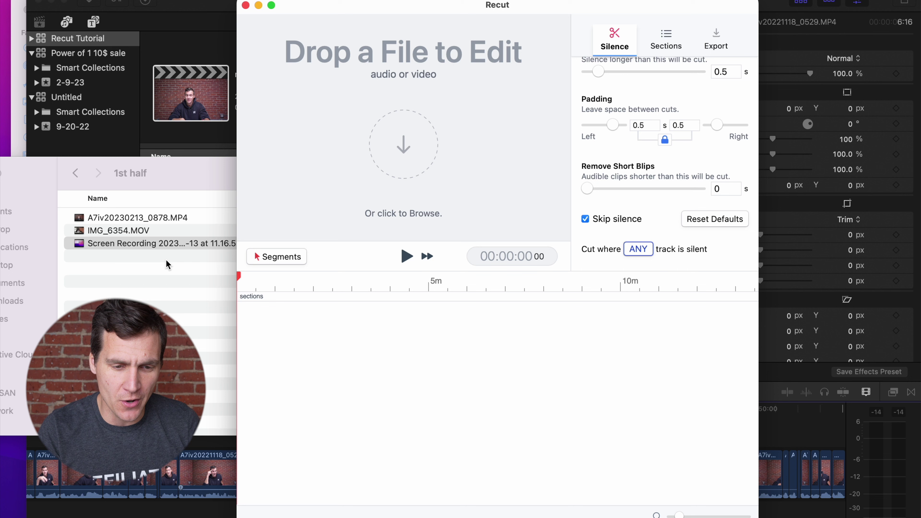
Step: Load the screen recording, A7iv20230213_0878.MP4 and IMG_6354.MOV as tracks, with IMG_6354 last
left_click_drag(158, 242, 401, 376)
left_click_drag(115, 234, 421, 463)
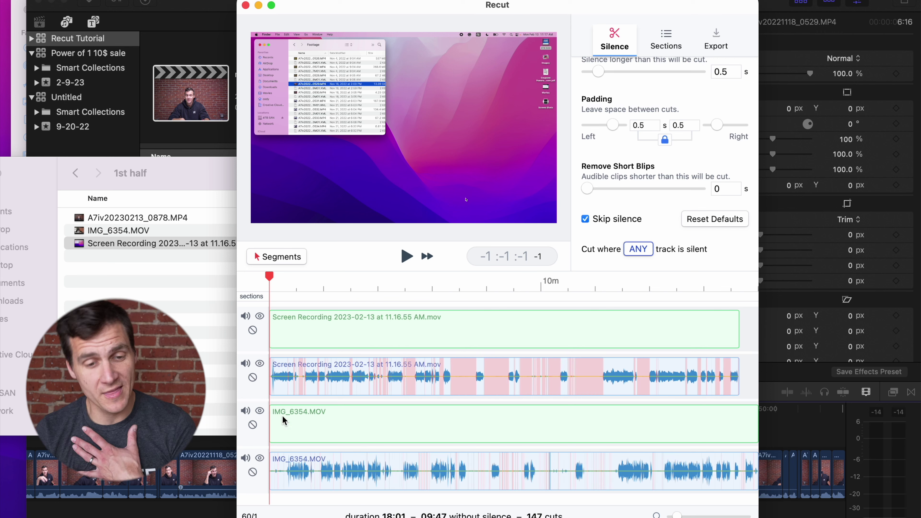
left_click(275, 262)
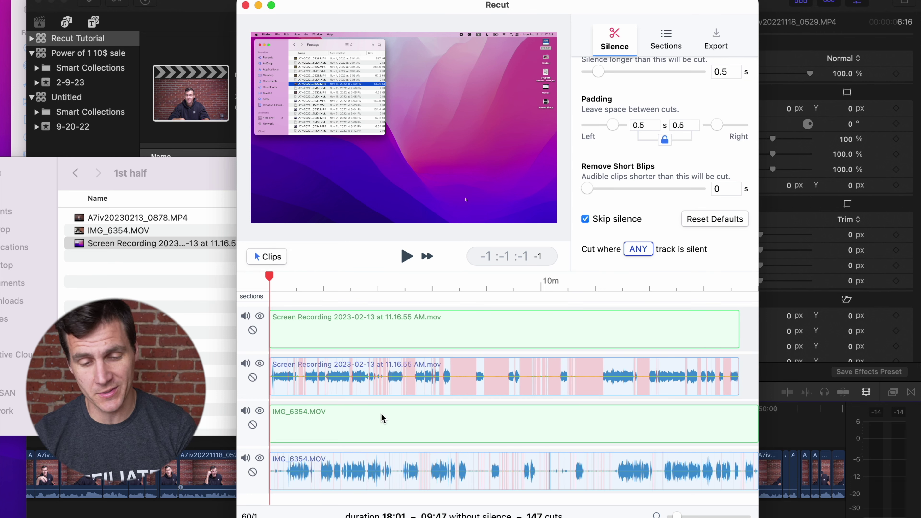
left_click(412, 439)
key("BackSpace")
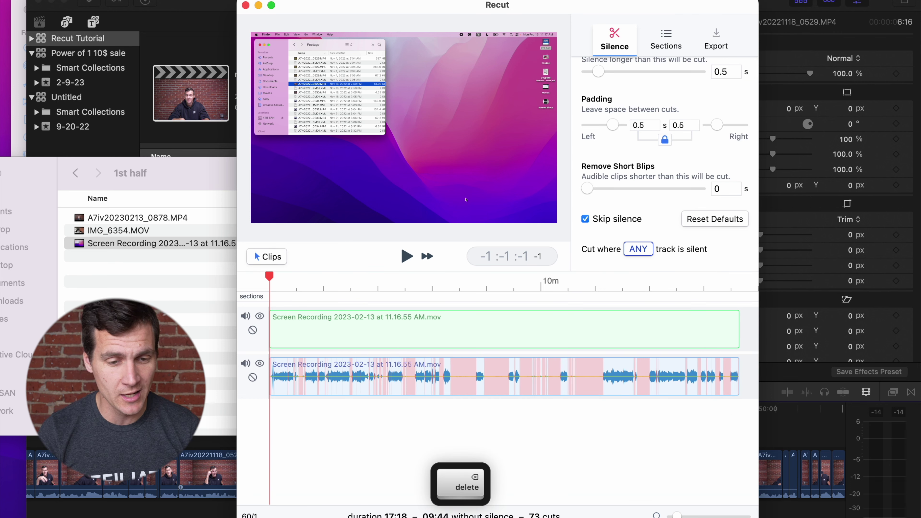
left_click_drag(178, 218, 413, 464)
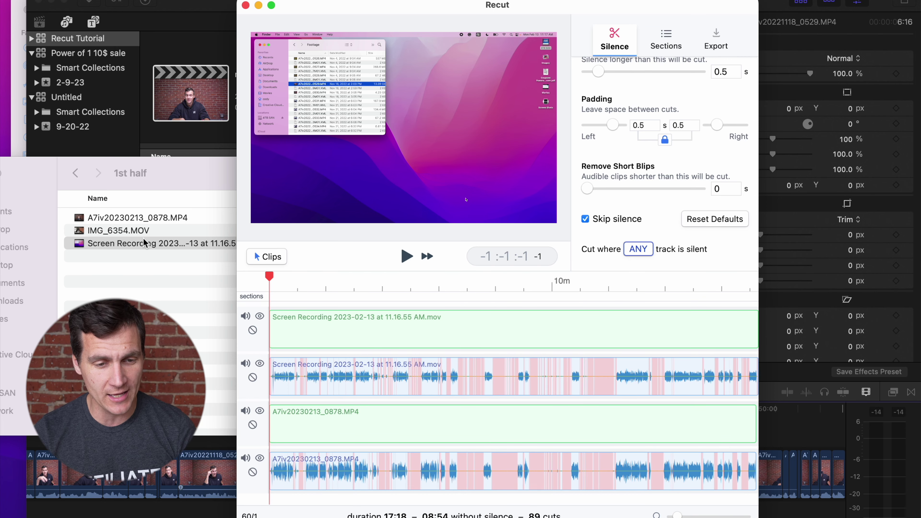
left_click_drag(120, 230, 402, 455)
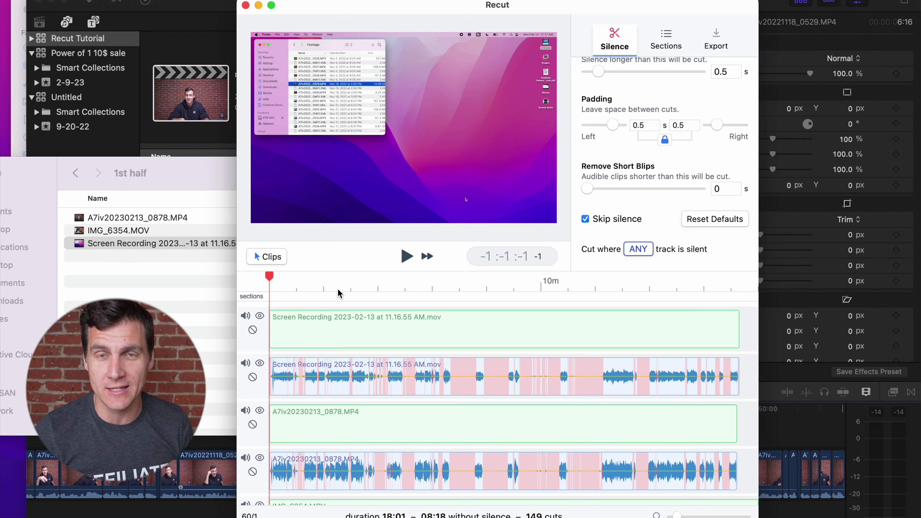
Step: Slide the A7iv and screen recording clips later for rough sync
left_click(266, 256)
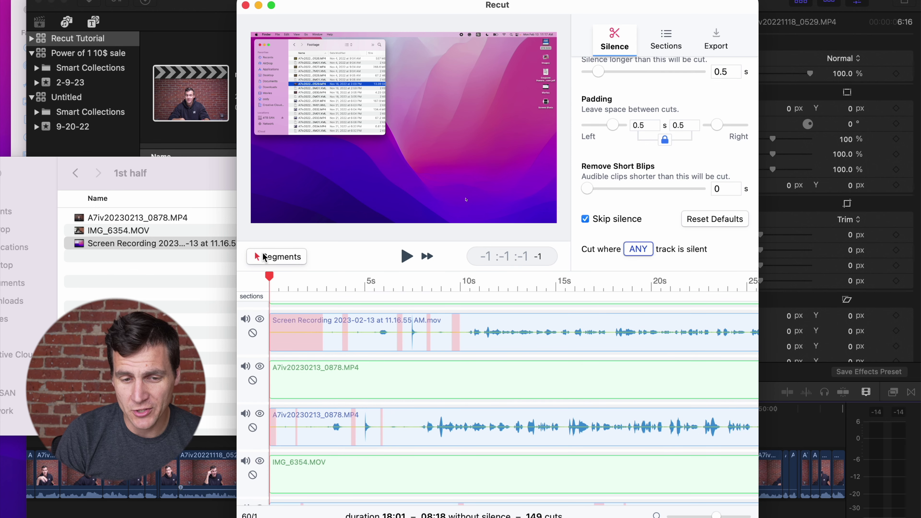
left_click(263, 257)
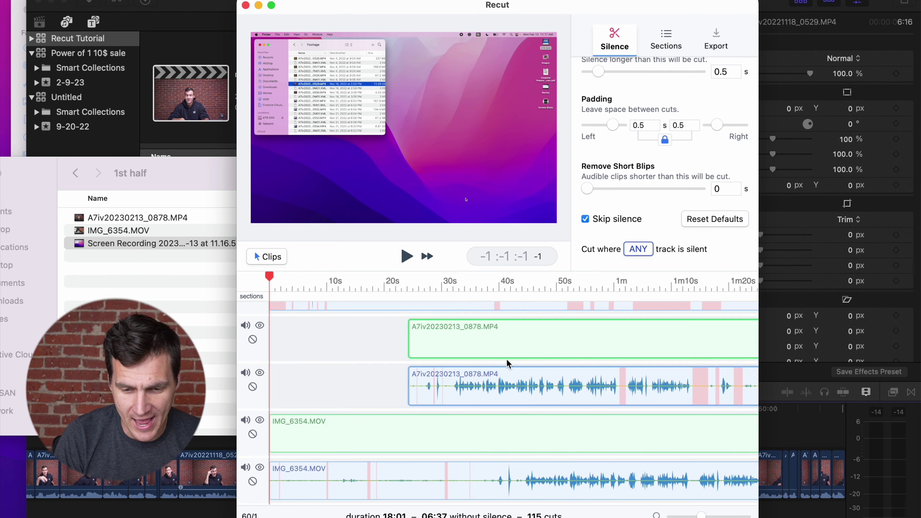
left_click_drag(507, 360, 571, 359)
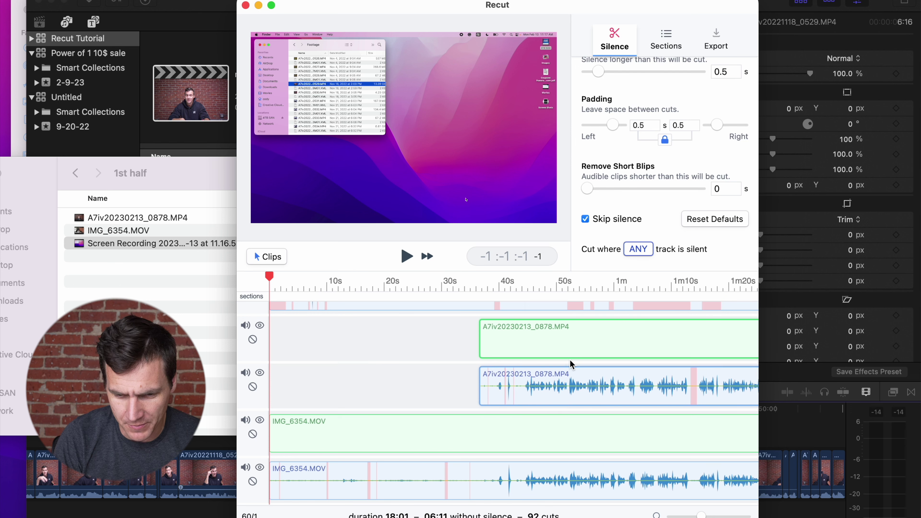
left_click_drag(381, 314, 575, 319)
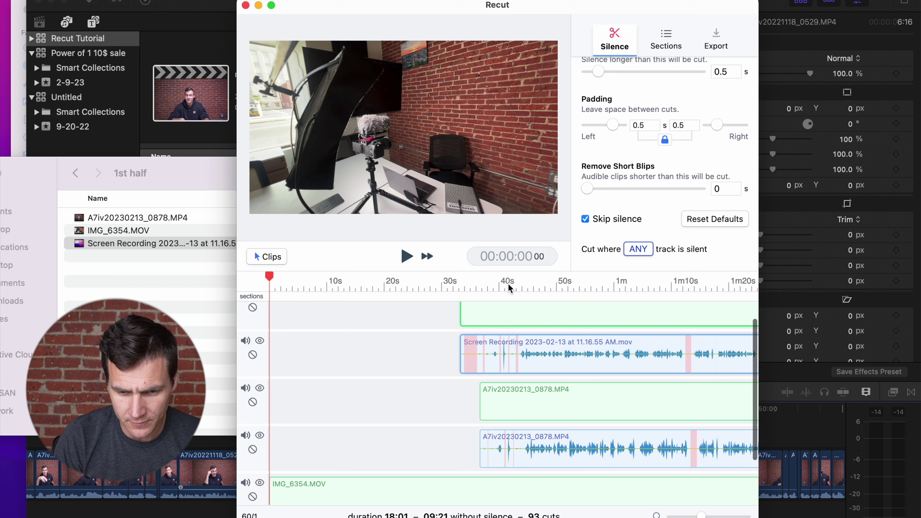
Step: Align the screen recording's audio spike near 36 s exactly with the A7iv spike
left_click(508, 283)
key("=")
key("=")
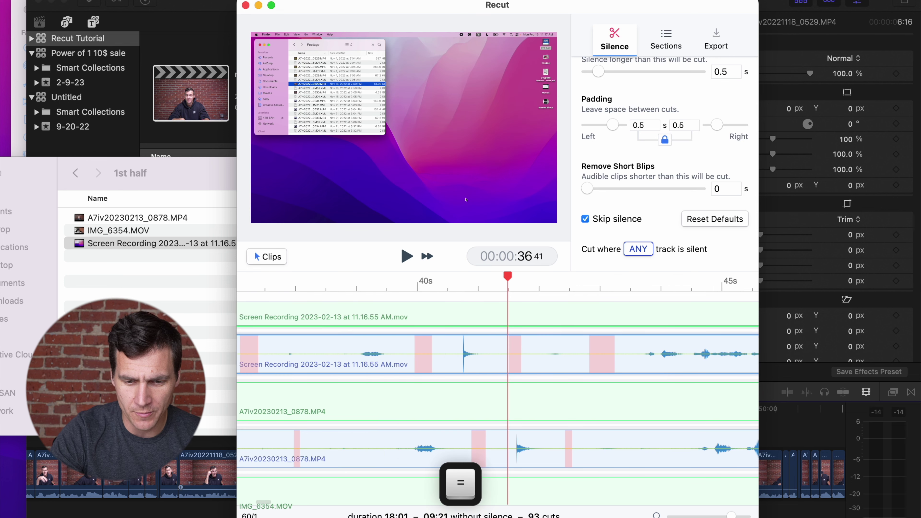
key("=")
left_click_drag(477, 323, 643, 318)
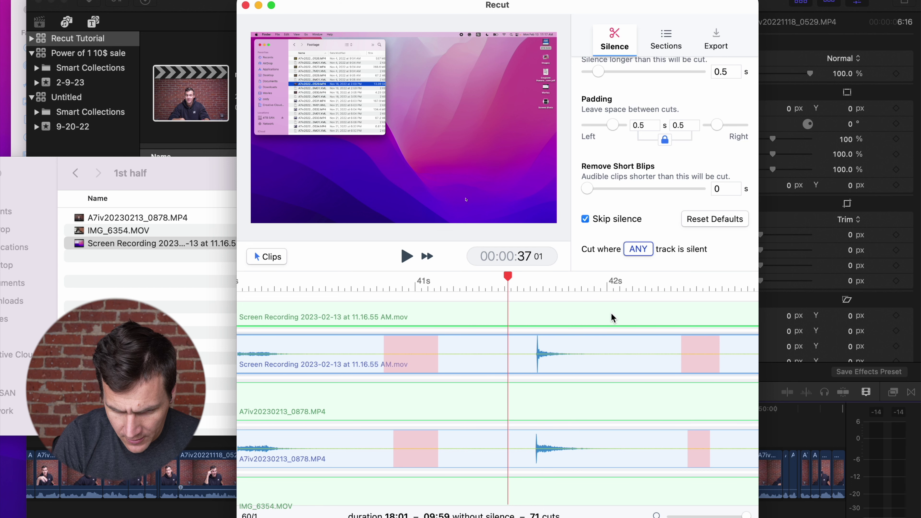
key("minus")
key("minus")
key("minus")
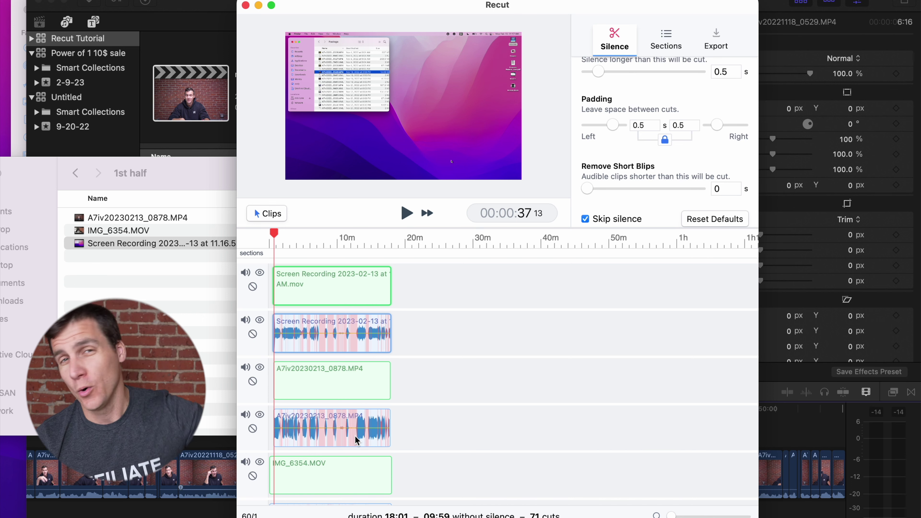
scroll(284, 359, "down", 2)
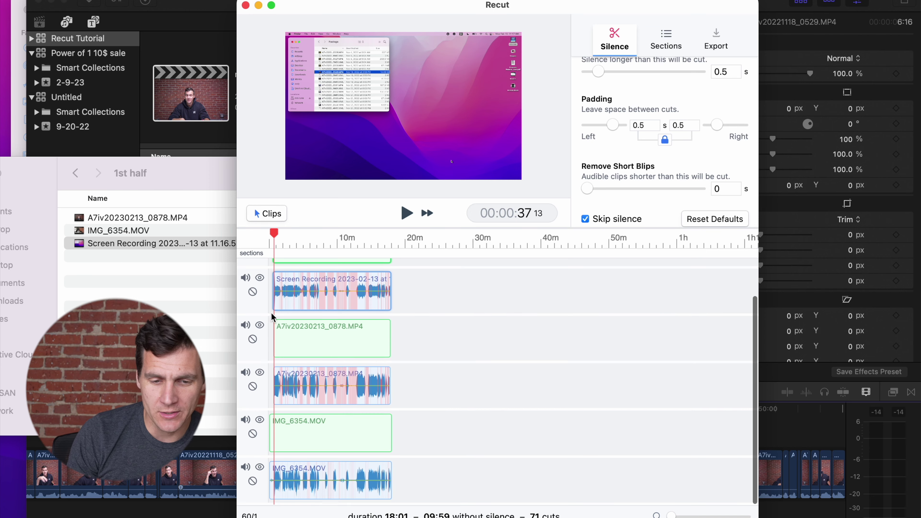
left_click(253, 334)
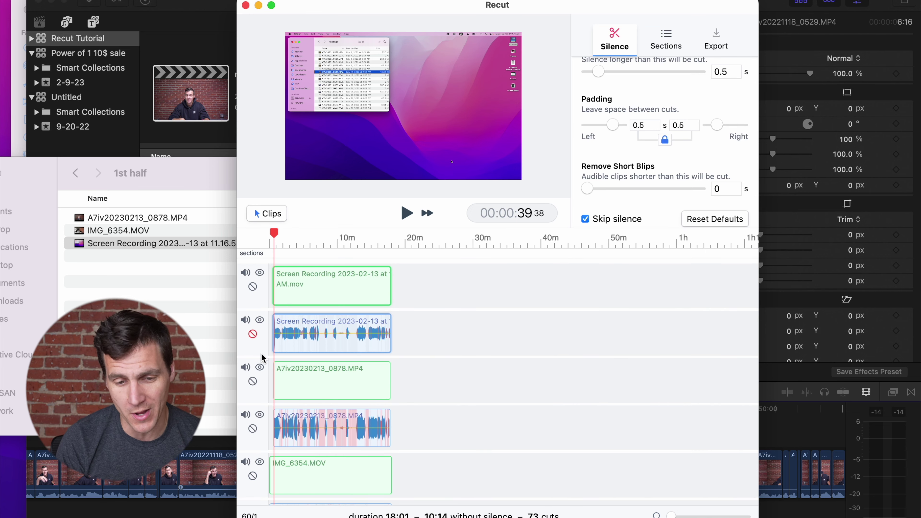
scroll(261, 357, "down", 3)
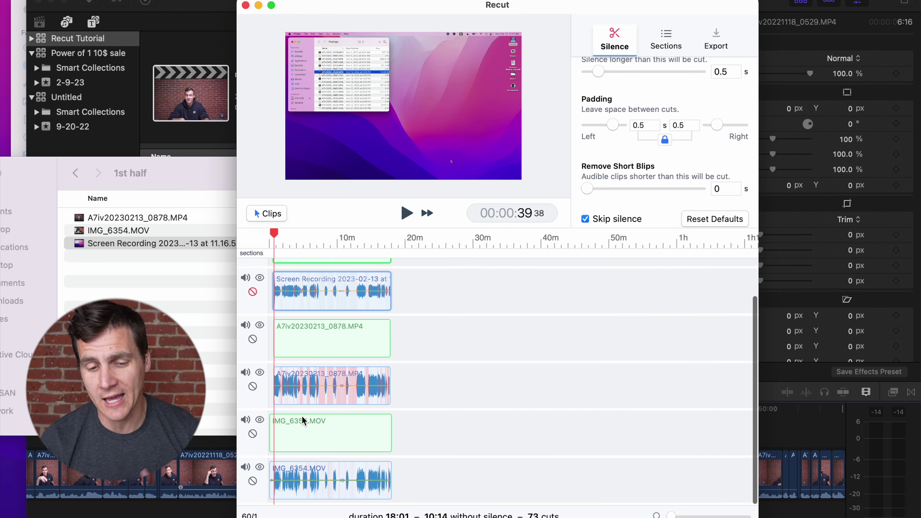
left_click(253, 480)
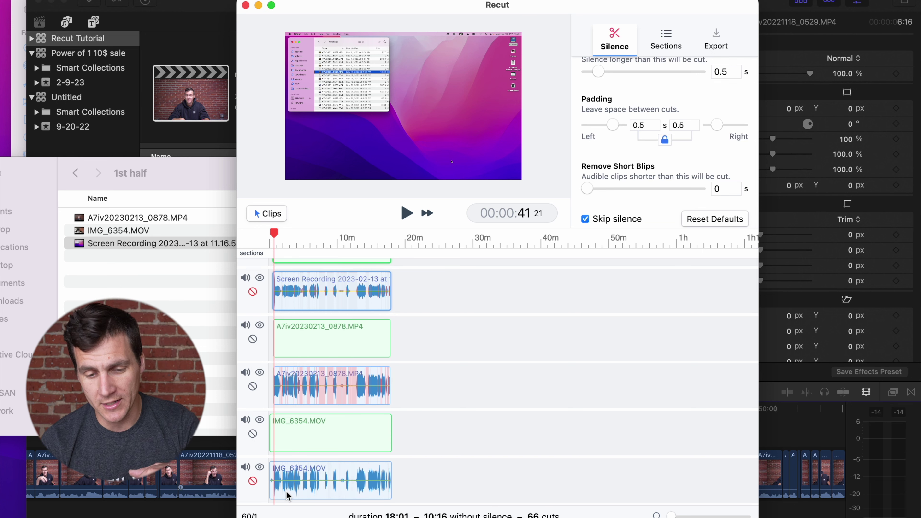
key("equal")
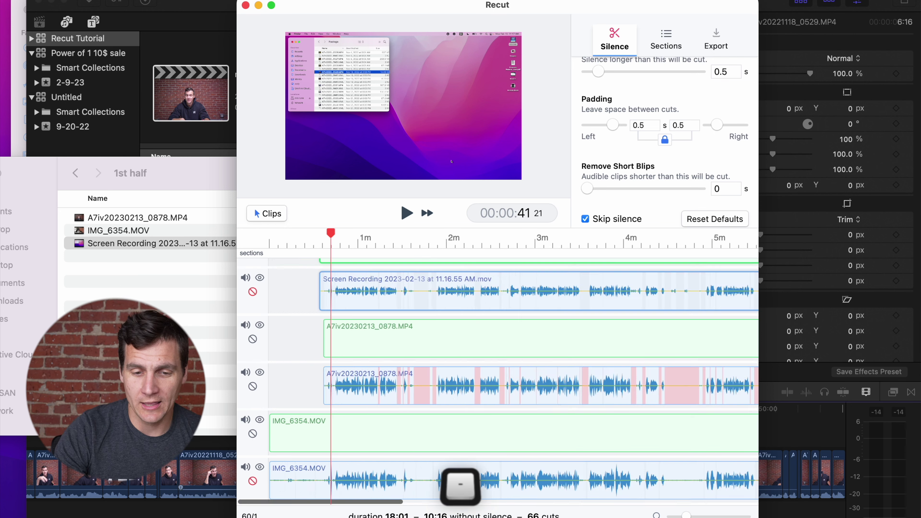
key("minus")
left_click(252, 291)
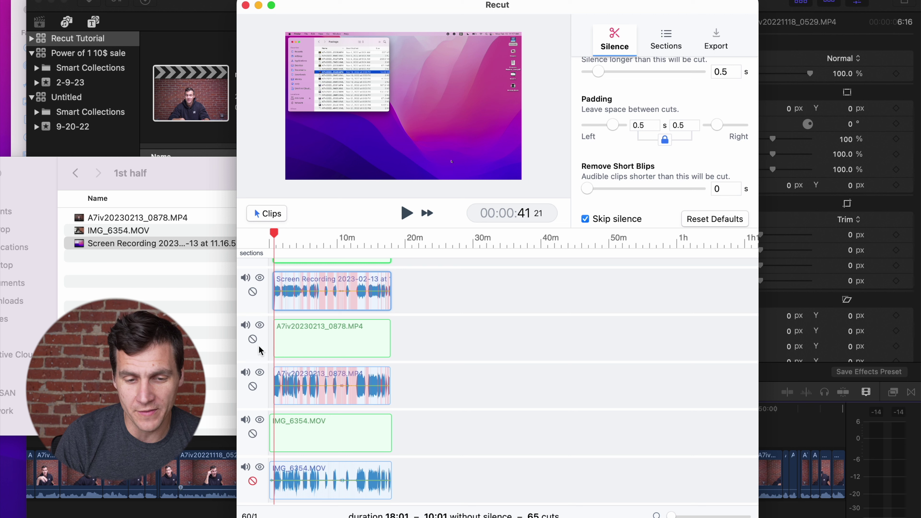
left_click(253, 480)
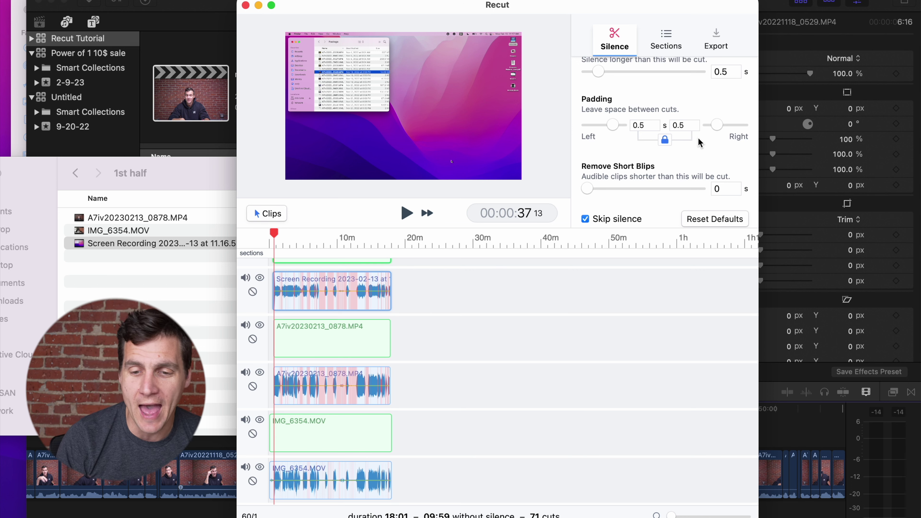
scroll(618, 203, "down", 3)
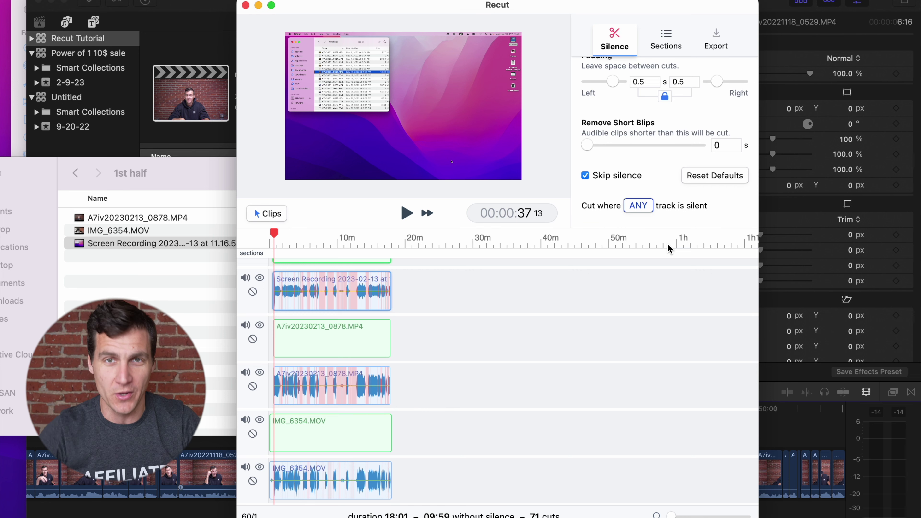
Step: Cut only where all tracks are silent, ignore the Screen Recording audio, then export
left_click(642, 203)
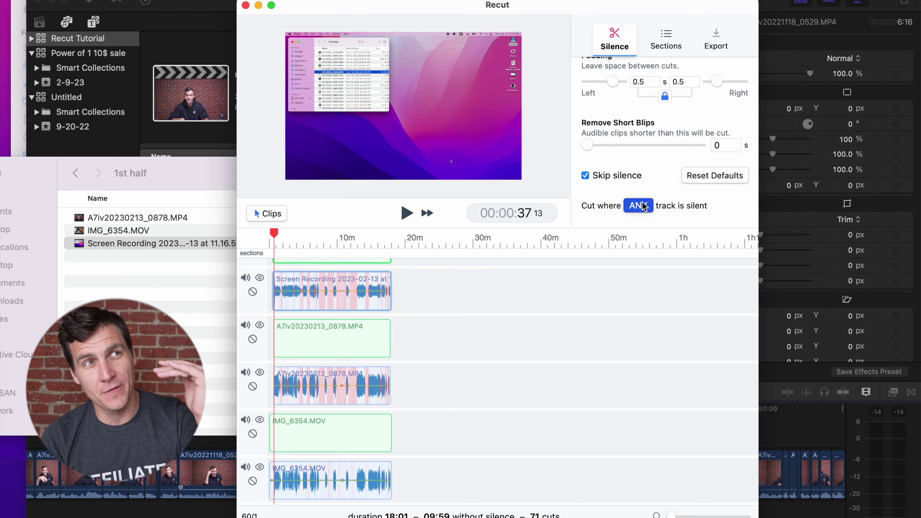
left_click(639, 206)
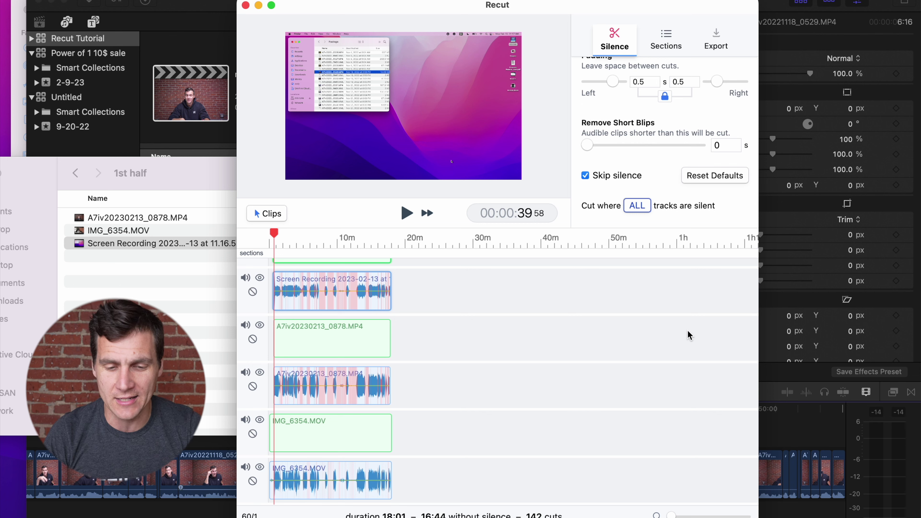
scroll(305, 315, "up", 2)
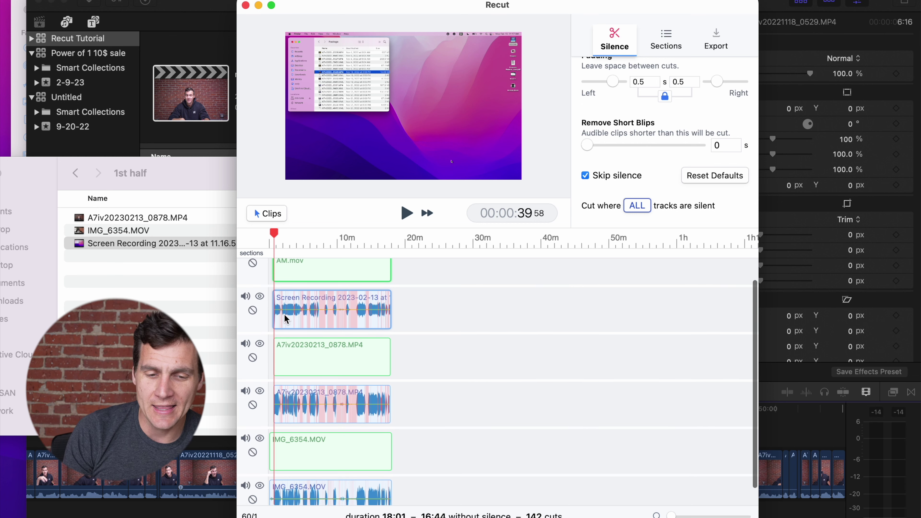
left_click(253, 311)
scroll(290, 319, "down", 2)
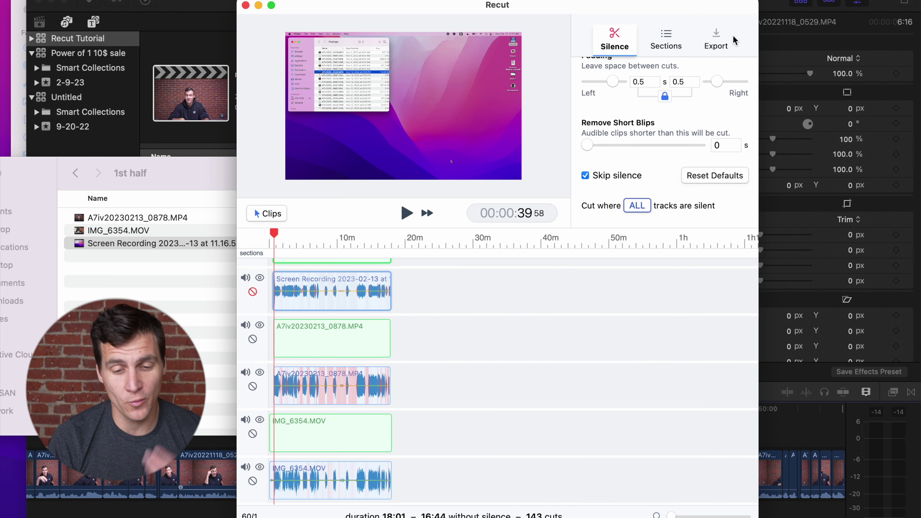
left_click(717, 31)
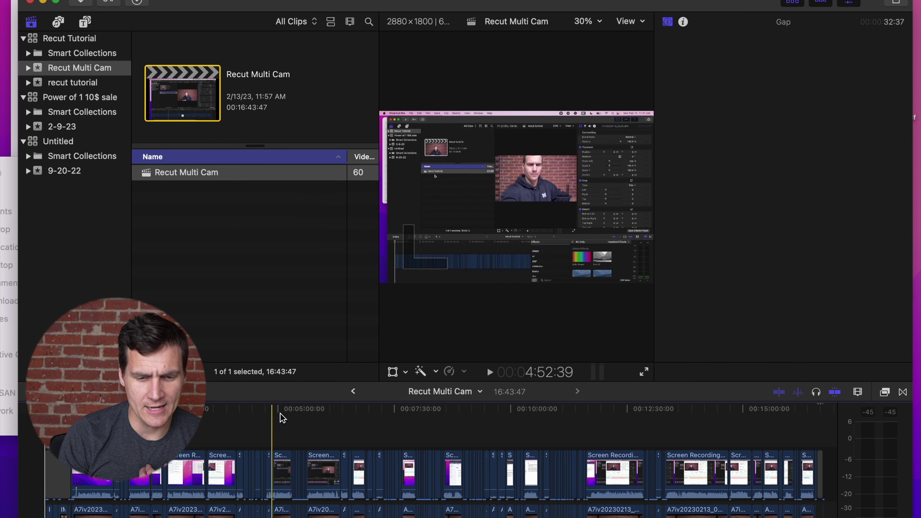
Step: Return to the start of Recut Multi Cam and enlarge the timeline to show all three angle rows
key("Home")
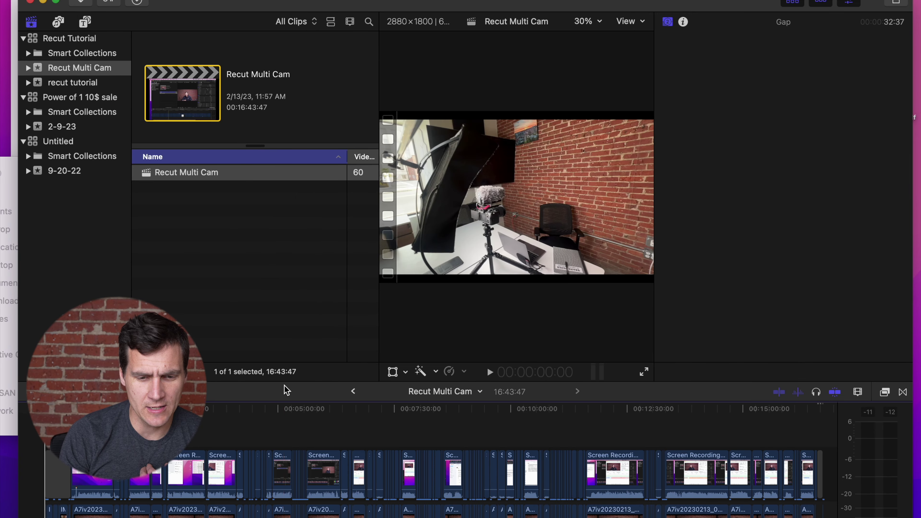
left_click_drag(283, 382, 284, 253)
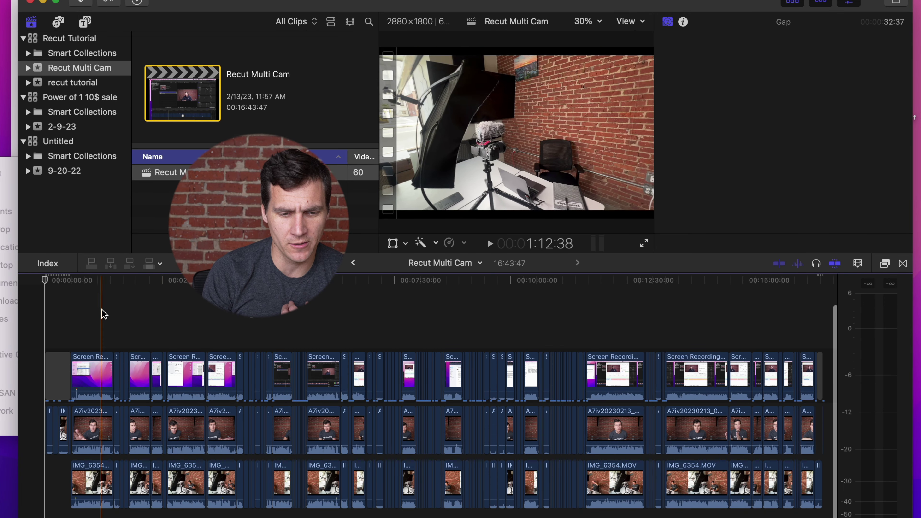